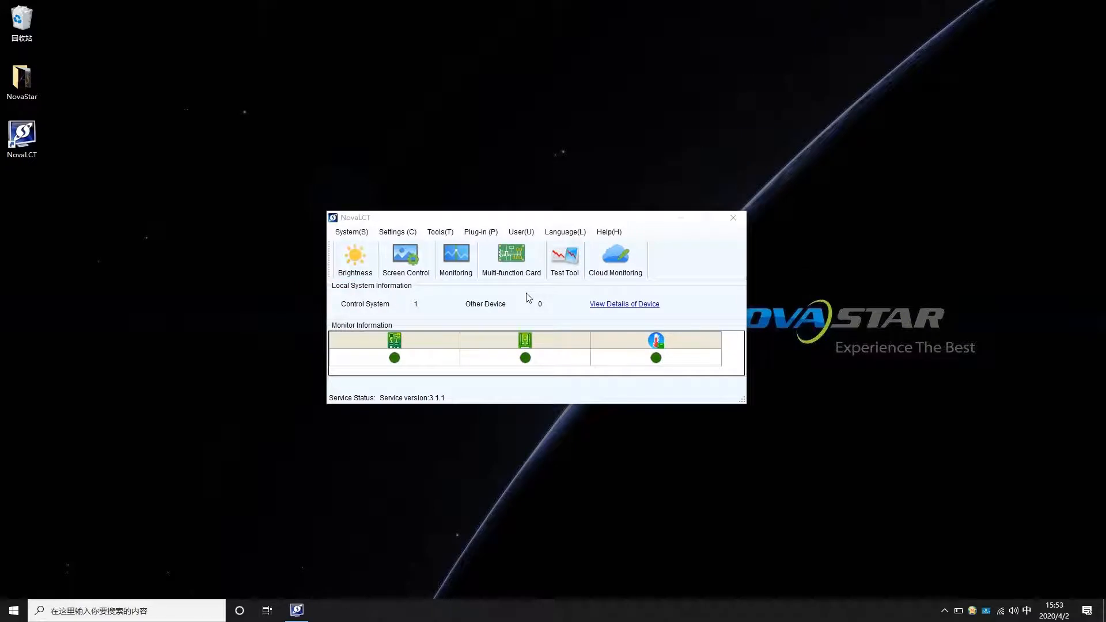
Log in from the User menu as the Advanced Synchronous System User, entering the login password.
click(521, 232)
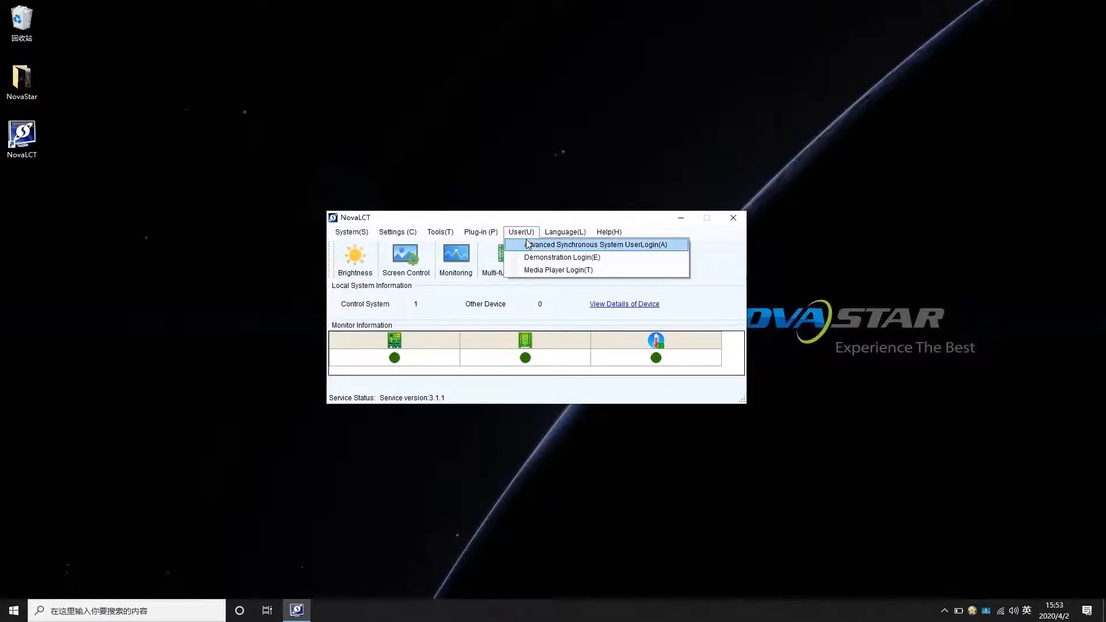
click(528, 245)
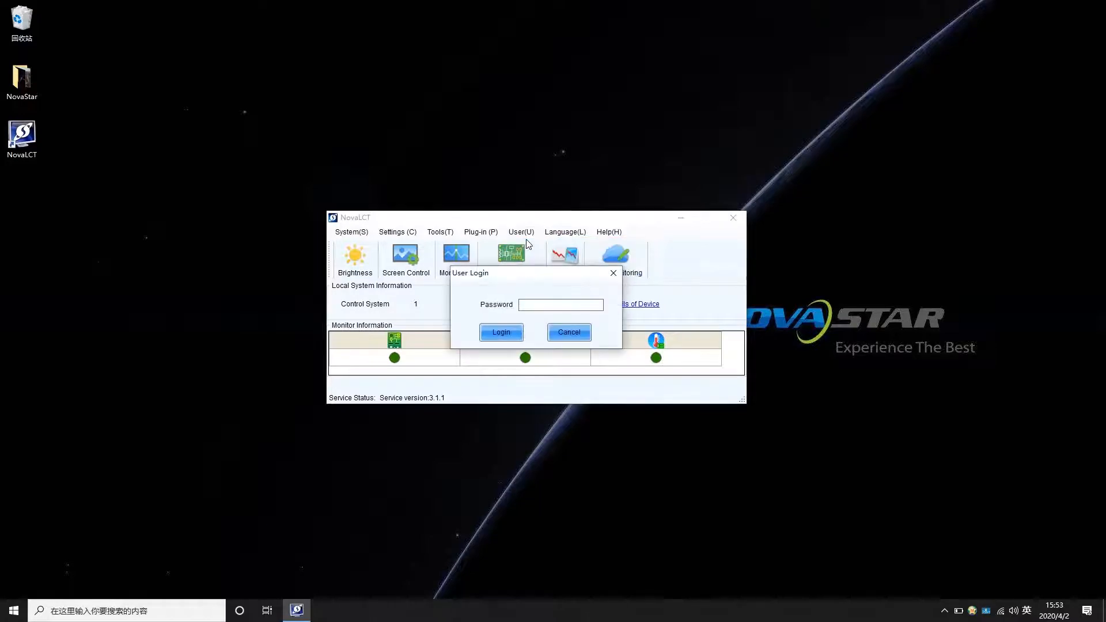
text(a)
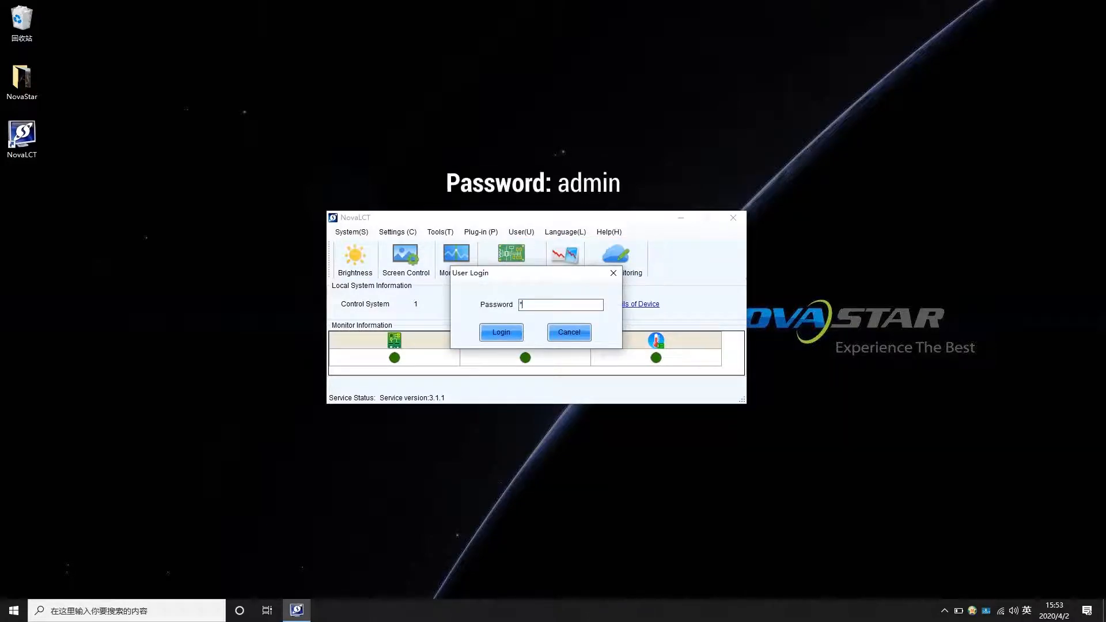
text(dmi)
click(490, 331)
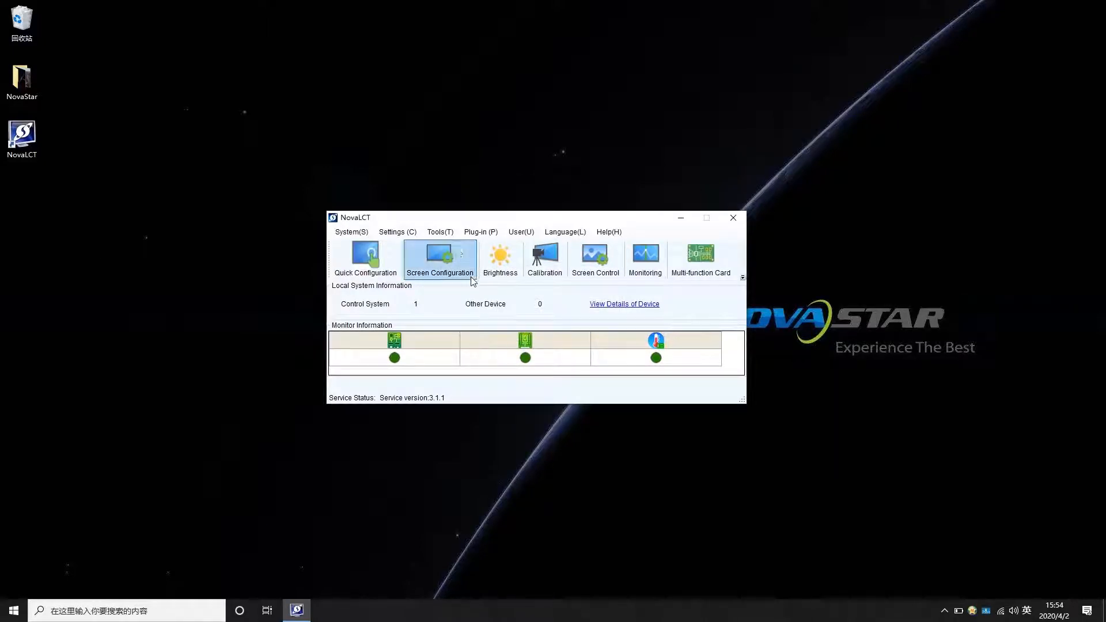
From Tools, open Adjust Dark or Bright Lines and launch the Common Version quick adjustment.
click(445, 231)
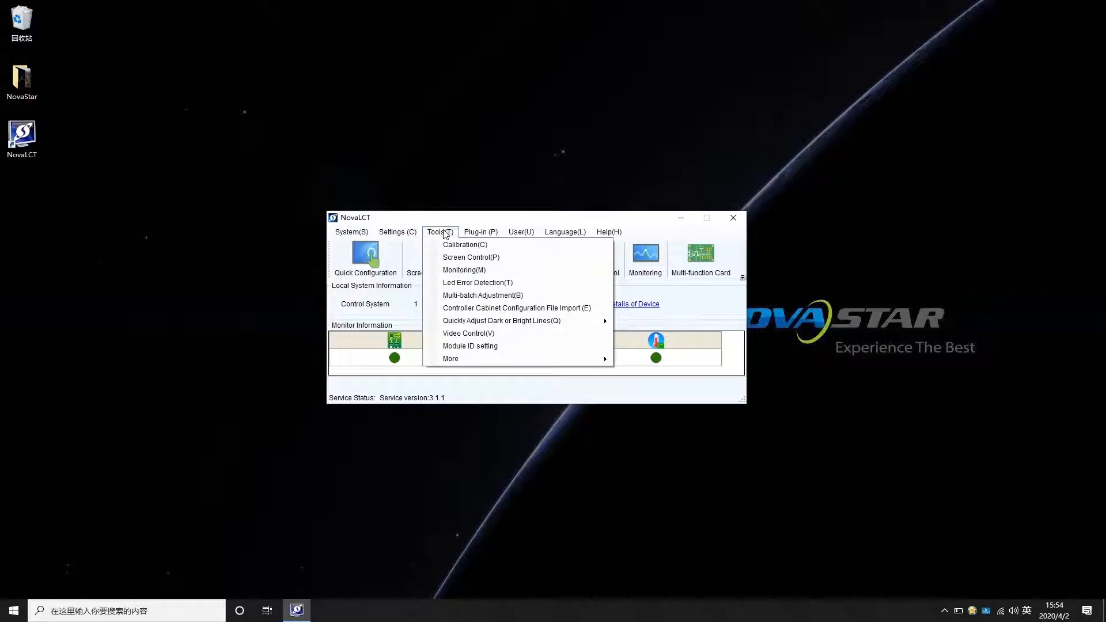
mouse_move(512, 321)
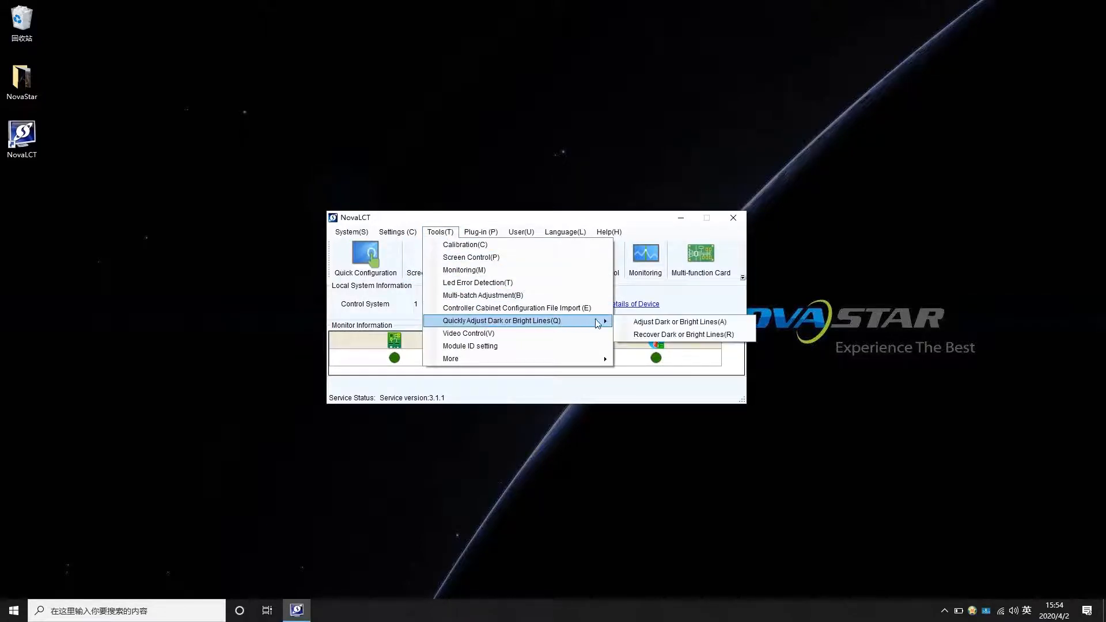
click(621, 322)
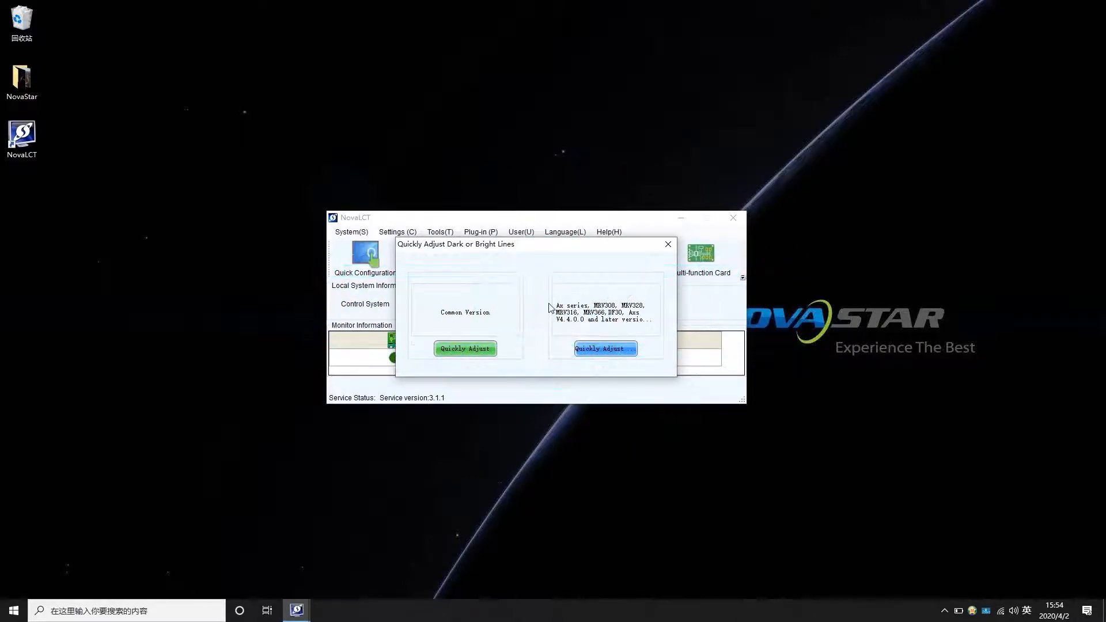
click(491, 349)
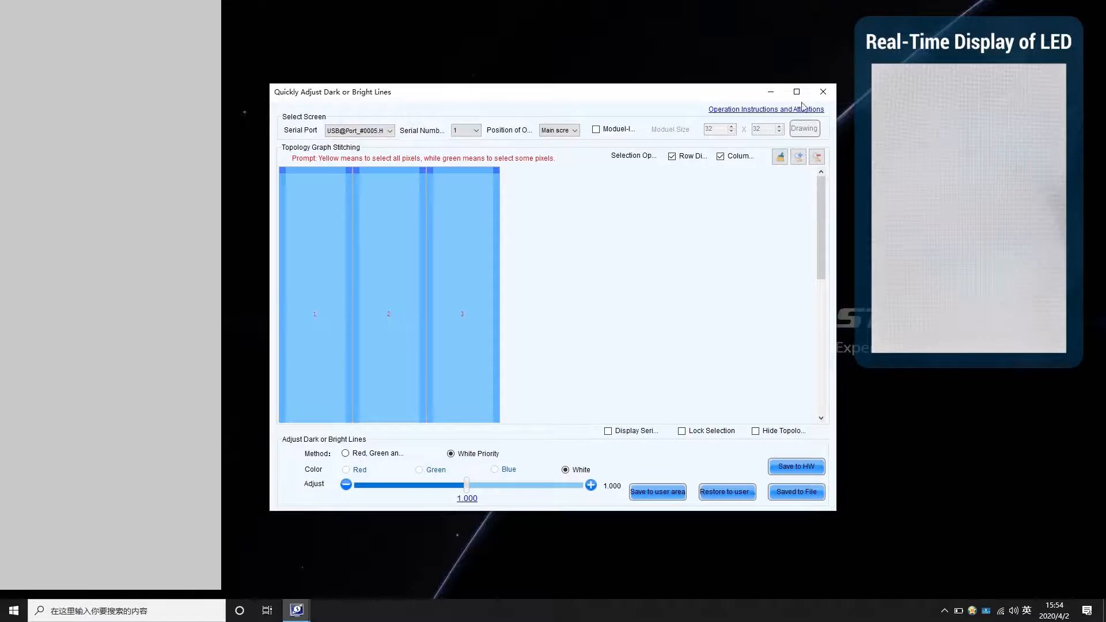
Maximize the line adjustment window and change the screen position from Main to Extended screen.
click(797, 92)
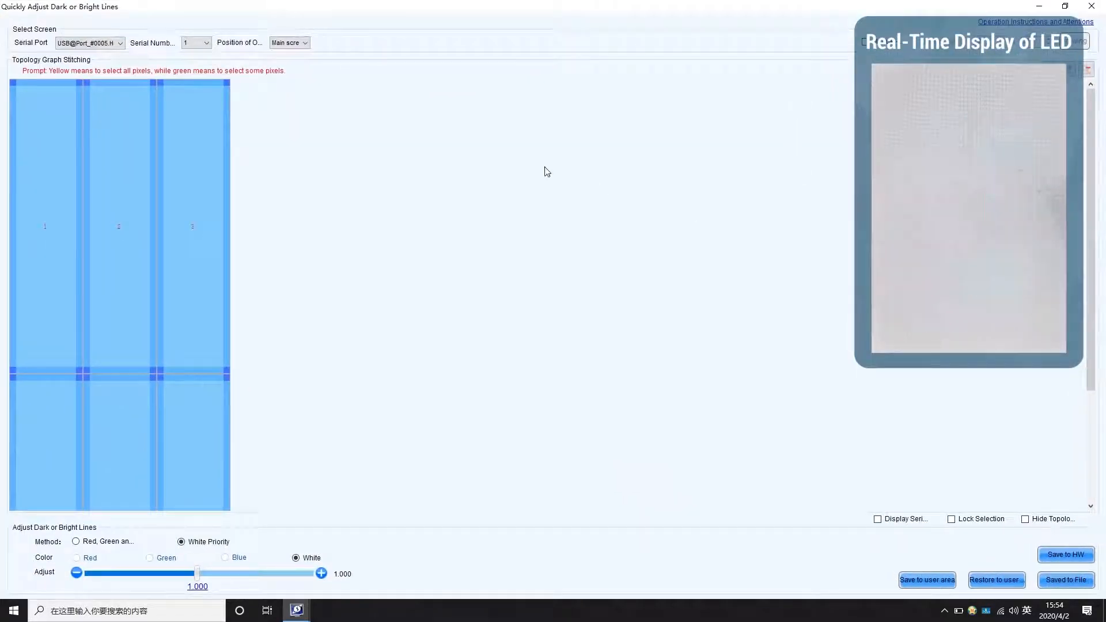
click(305, 44)
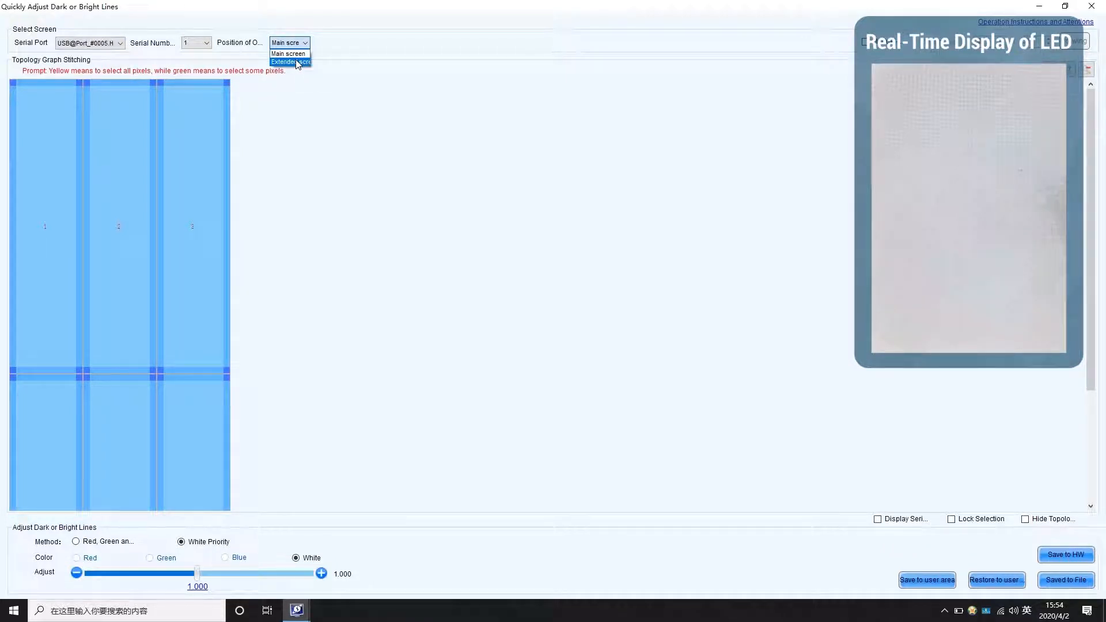
click(297, 61)
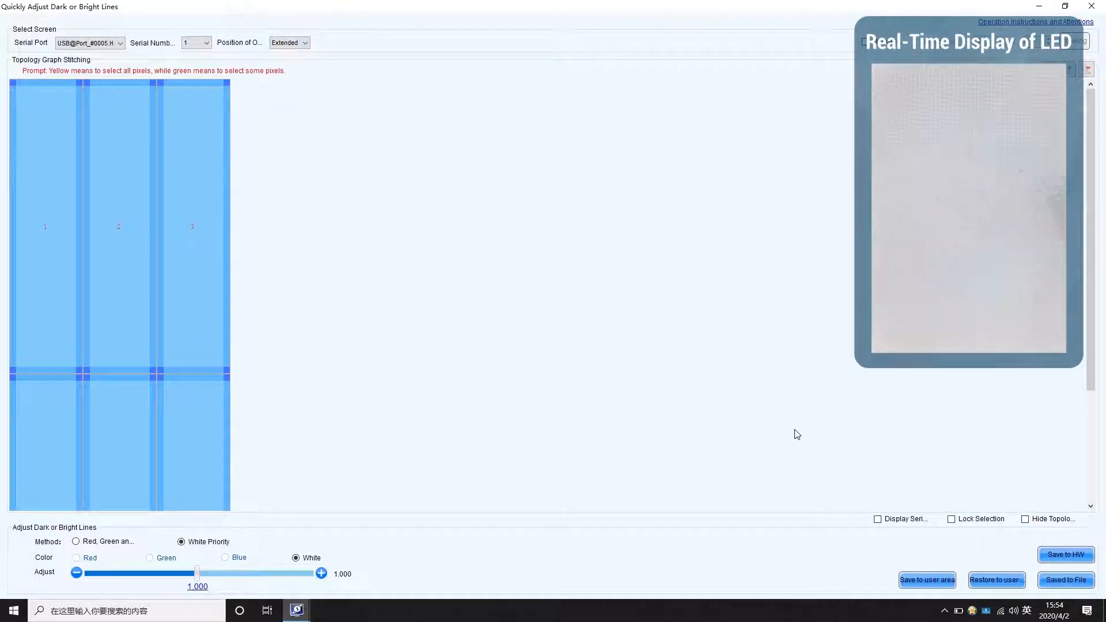
Show cabinet serial numbers, select the seam between cabinets 2 and 3, and raise it to 1.025.
click(877, 519)
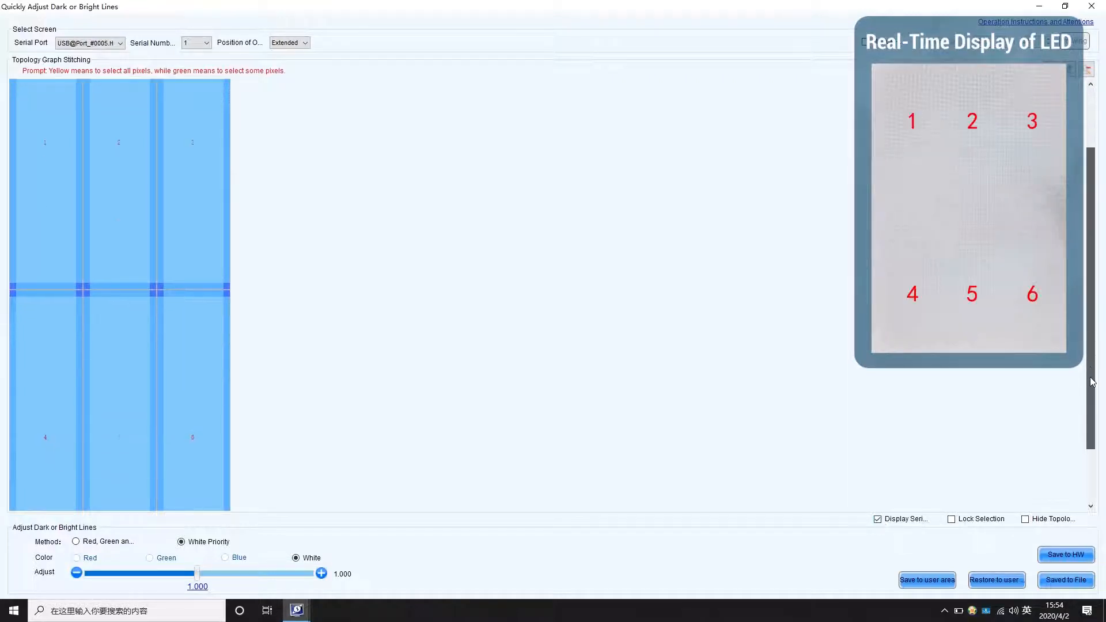
click(153, 259)
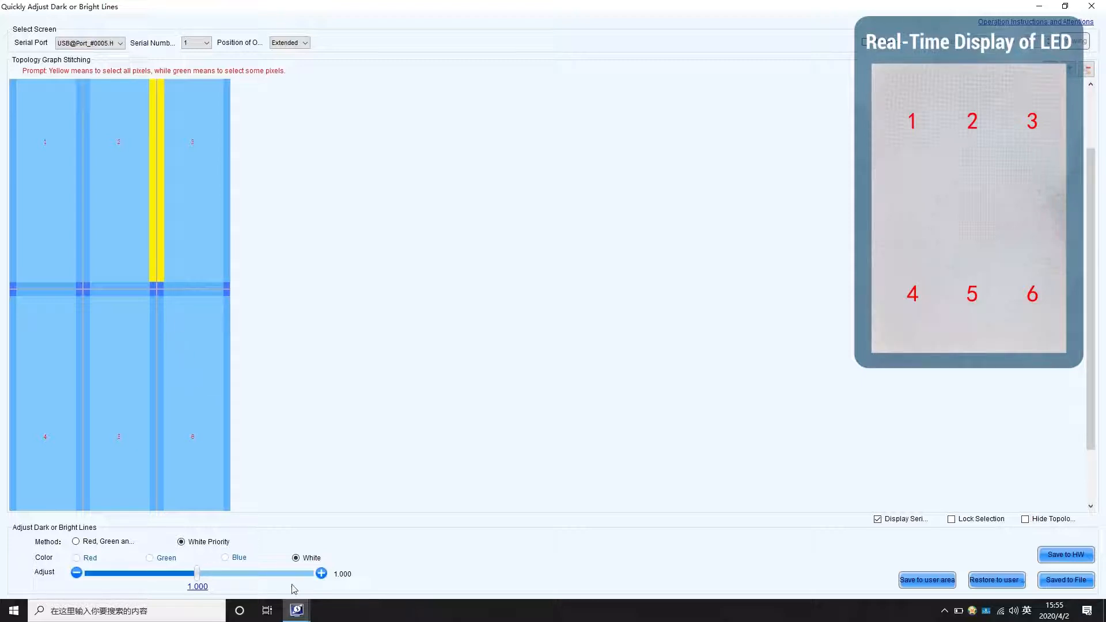
click(321, 573)
click(321, 573)
click(321, 573)
click(321, 573)
click(321, 573)
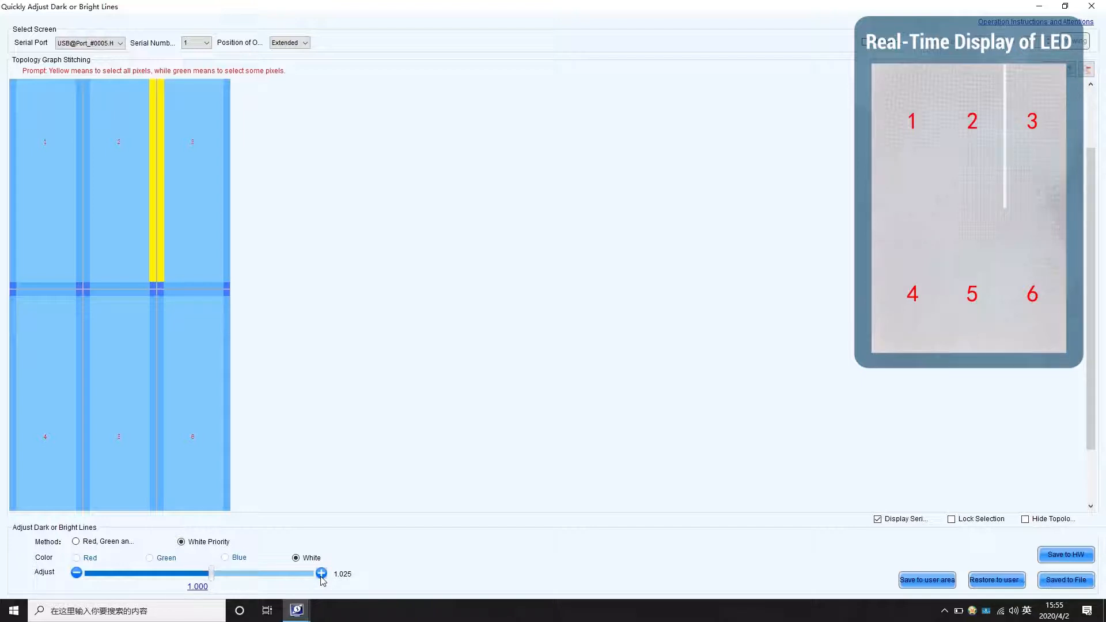
Lower the cabinet 2–3 seam adjustment back down to 1.005.
click(77, 572)
click(77, 573)
click(76, 572)
click(77, 573)
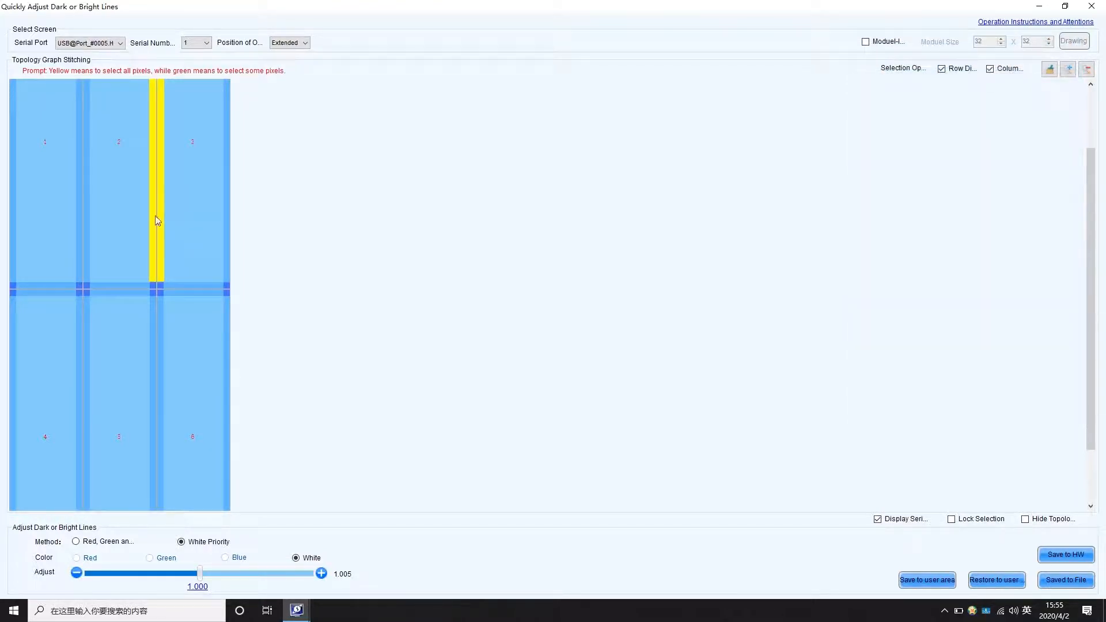
Deselect the seam columns, confirm the rightmost pixel column, and drag-select seams across cabinets 1–3.
click(155, 217)
click(161, 224)
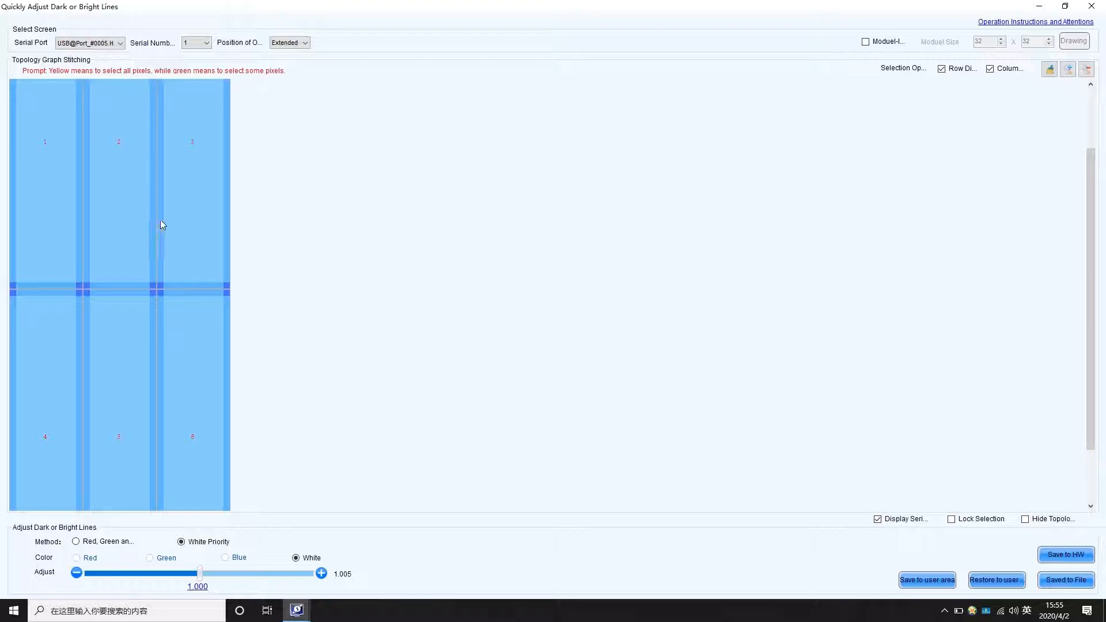
double_click(225, 211)
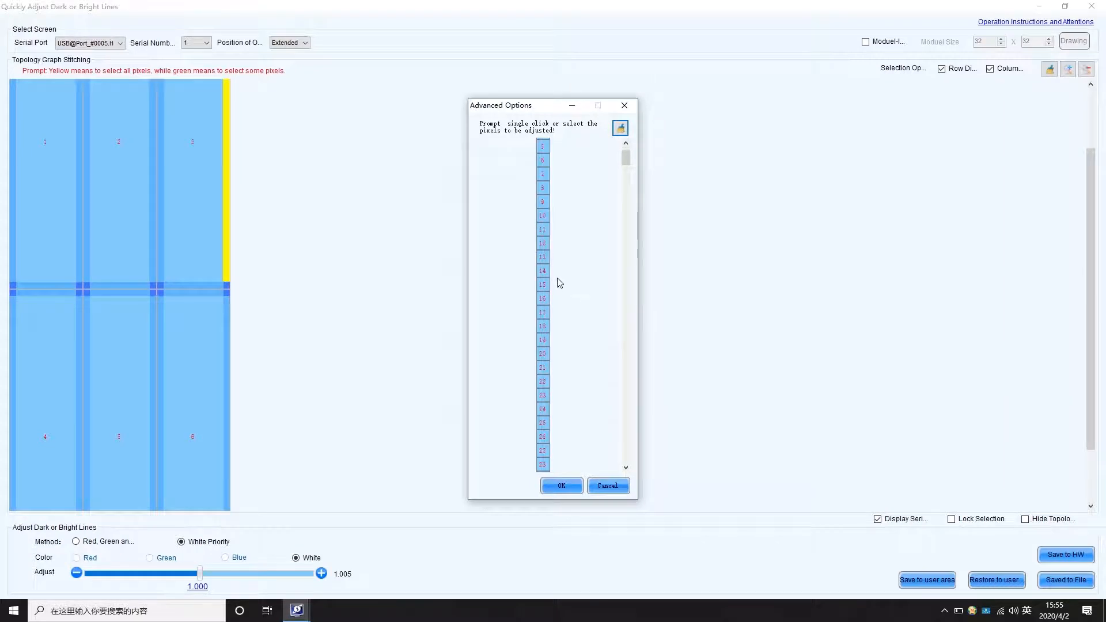
scroll(557, 282, down, 10)
scroll(557, 282, down, 5)
click(575, 486)
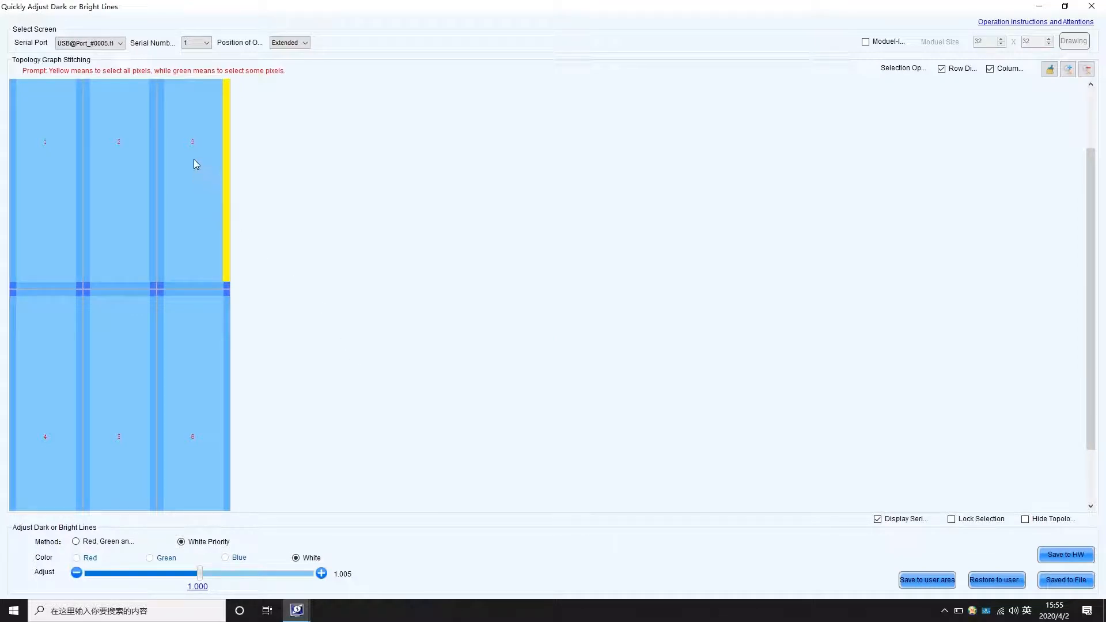
drag(194, 159, 65, 213)
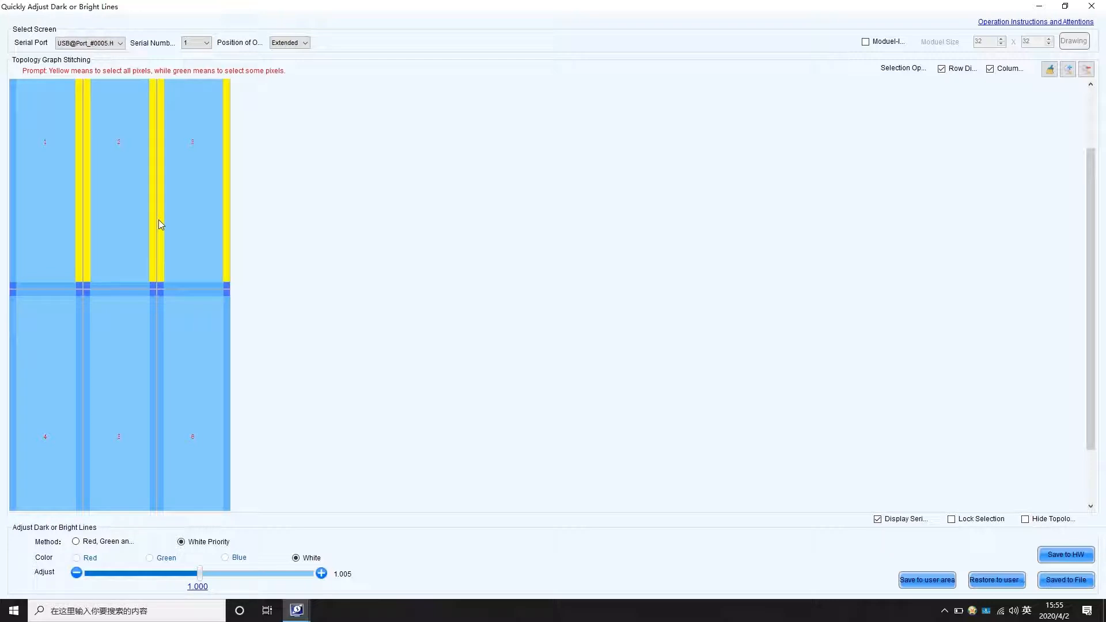
click(865, 42)
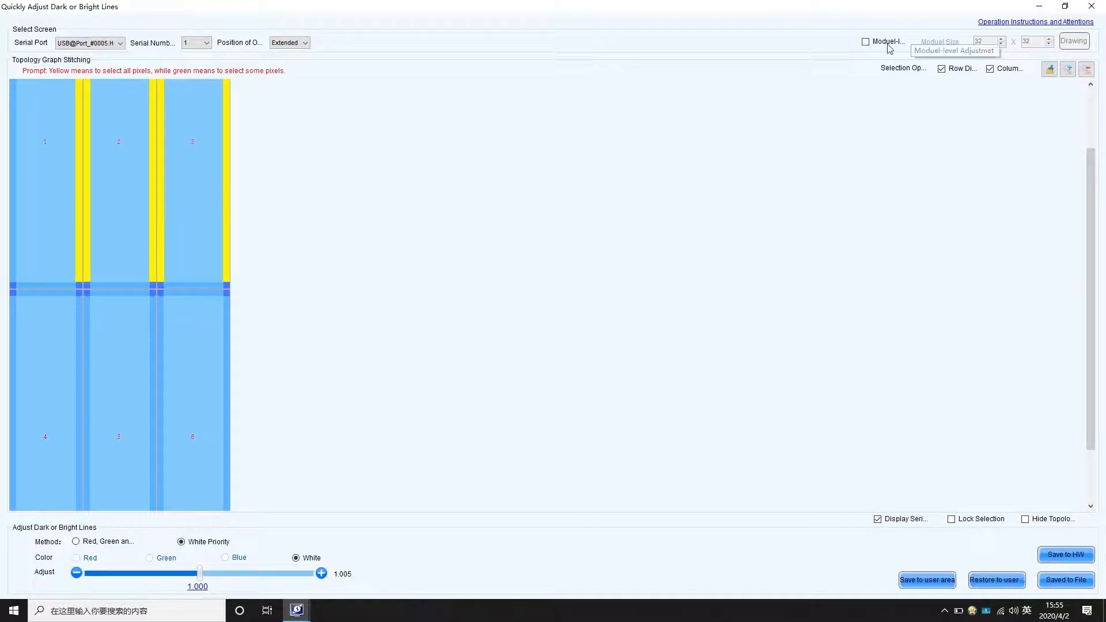
Set the module size to 64 x 64 and redraw the topology.
double_click(982, 42)
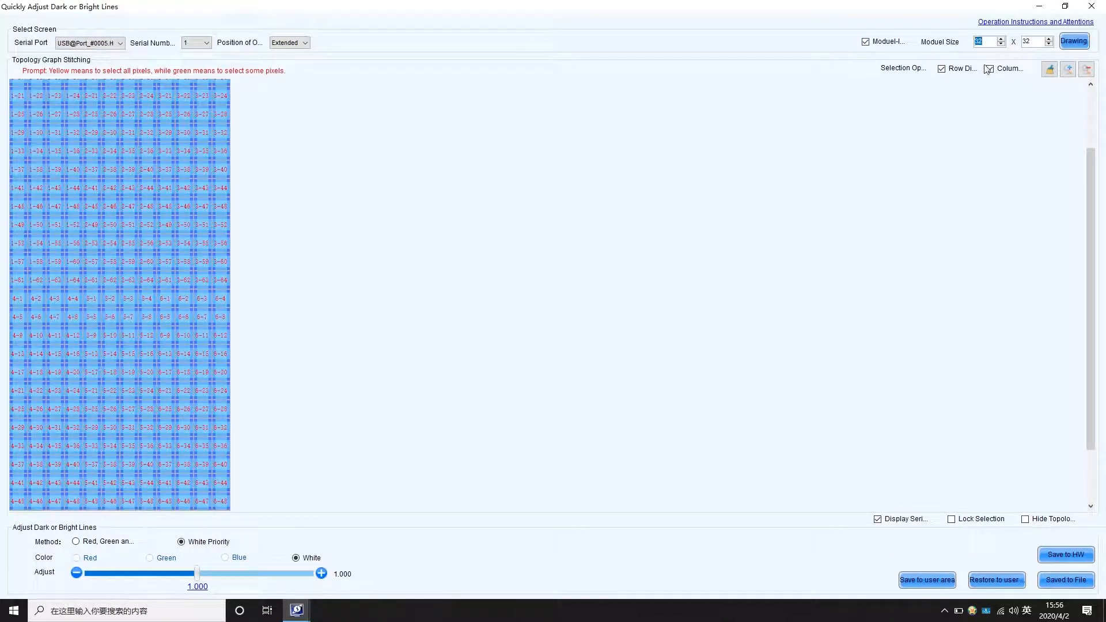
text(64)
double_click(1024, 41)
text(64)
click(1077, 46)
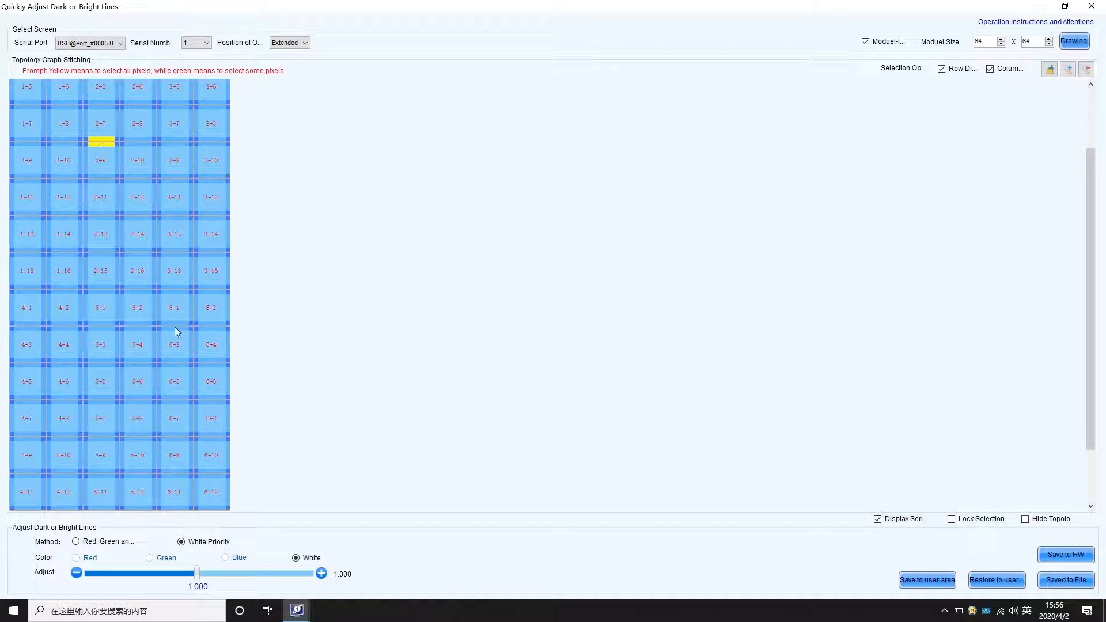
Raise the seam brightness to 1.035 and save it to hardware.
click(320, 573)
click(319, 573)
click(320, 573)
click(321, 573)
click(1041, 559)
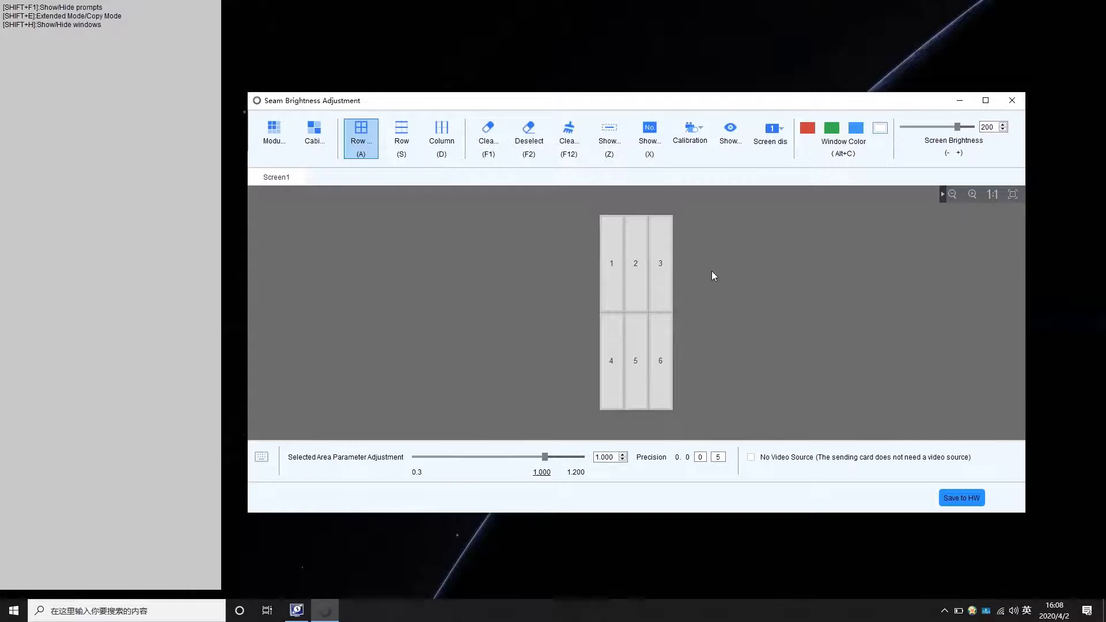
click(261, 456)
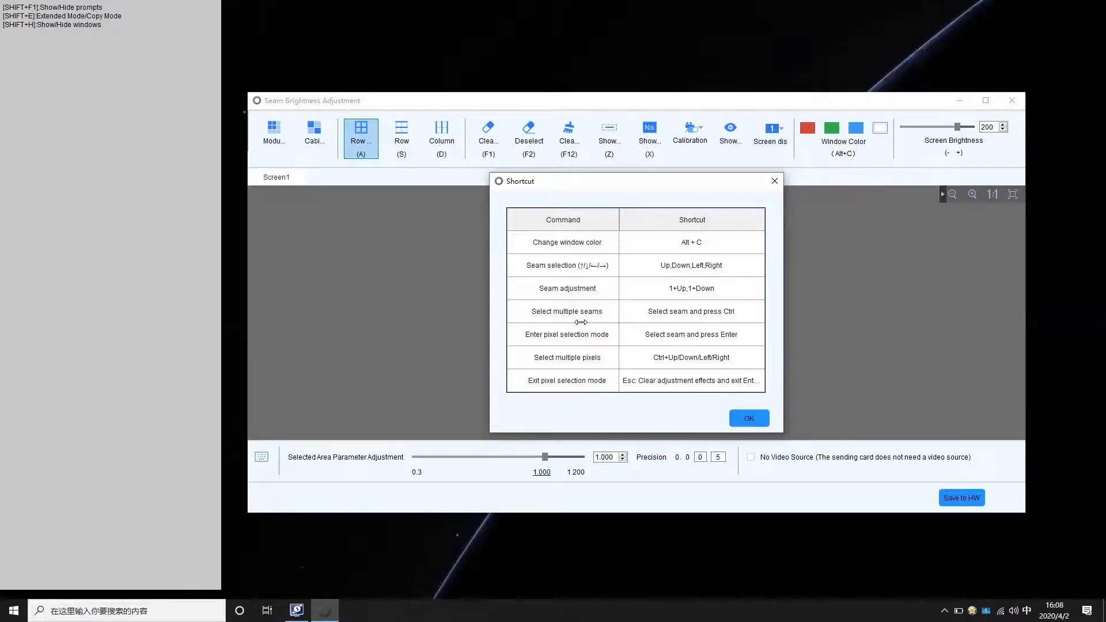
click(744, 421)
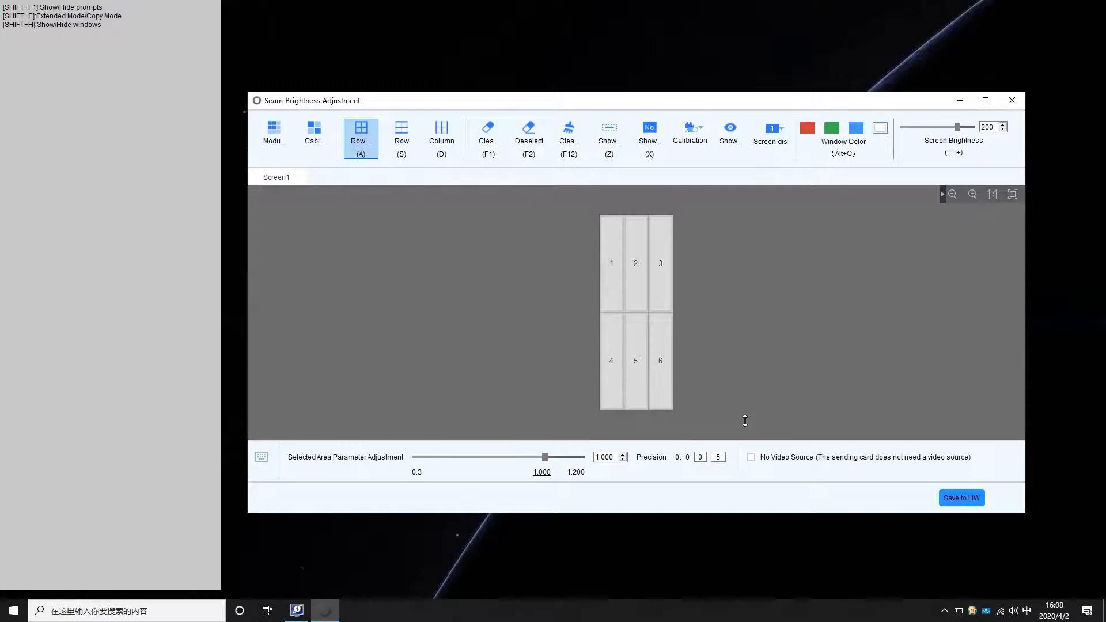
Switch the screen display mode to Main display.
click(766, 151)
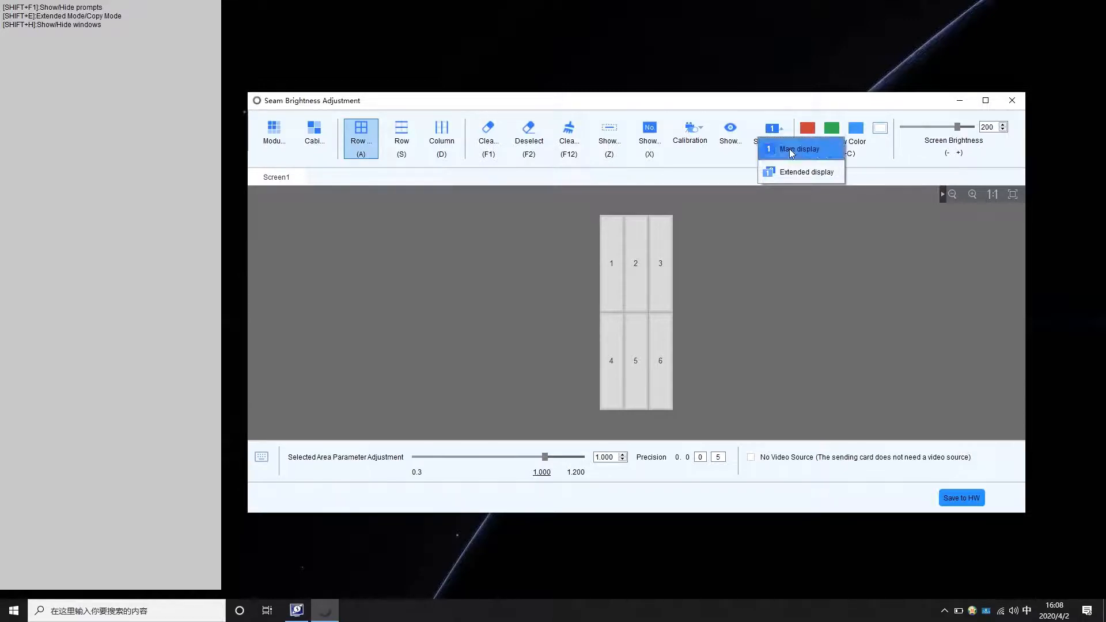
click(790, 151)
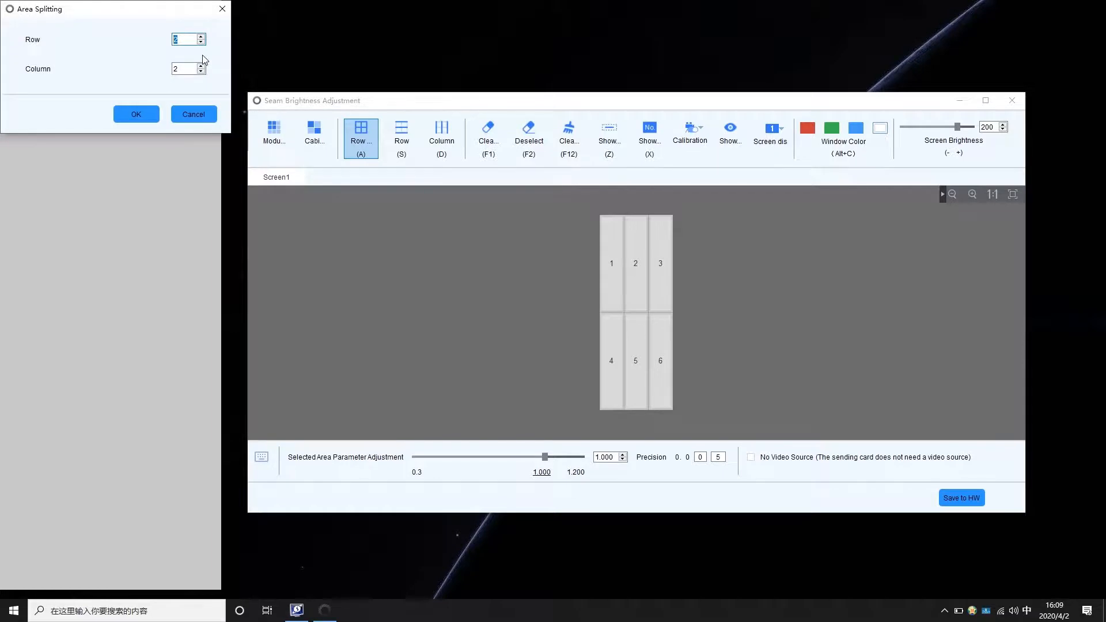
Split the area into 3 rows, then return to the whole-cabinet view.
text(3)
click(150, 114)
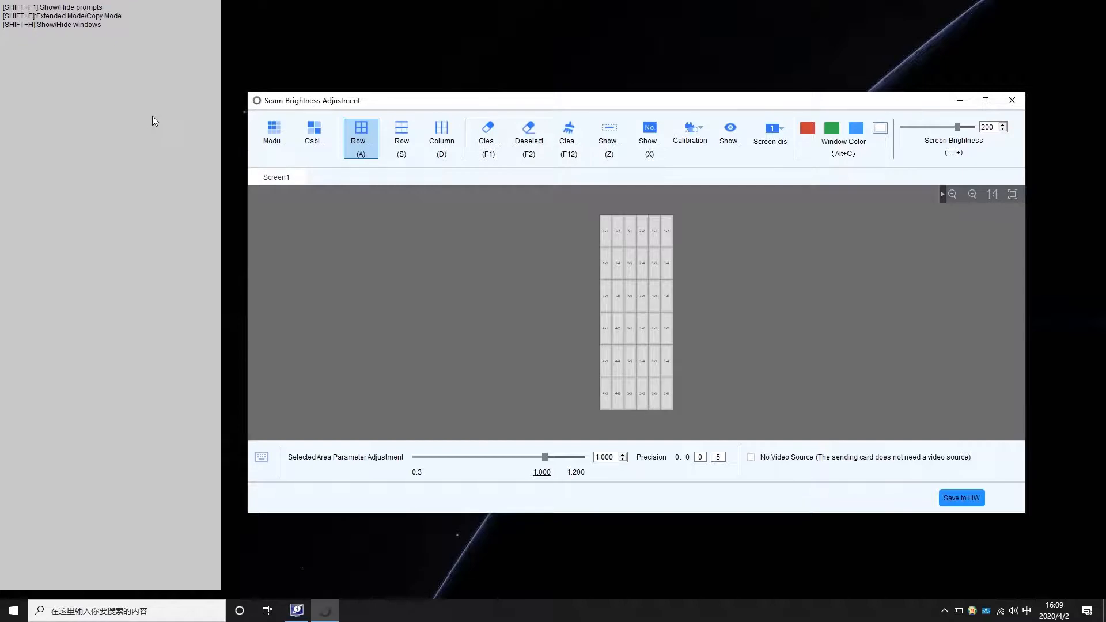
click(312, 136)
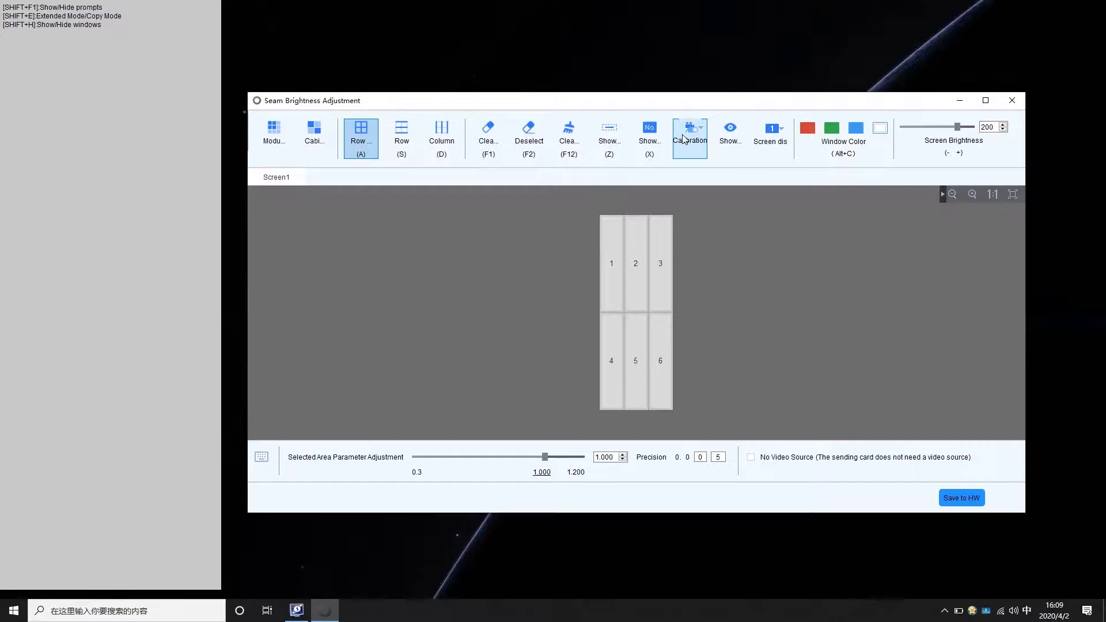
Choose Chroma Calibration from the Calibration dropdown.
click(683, 138)
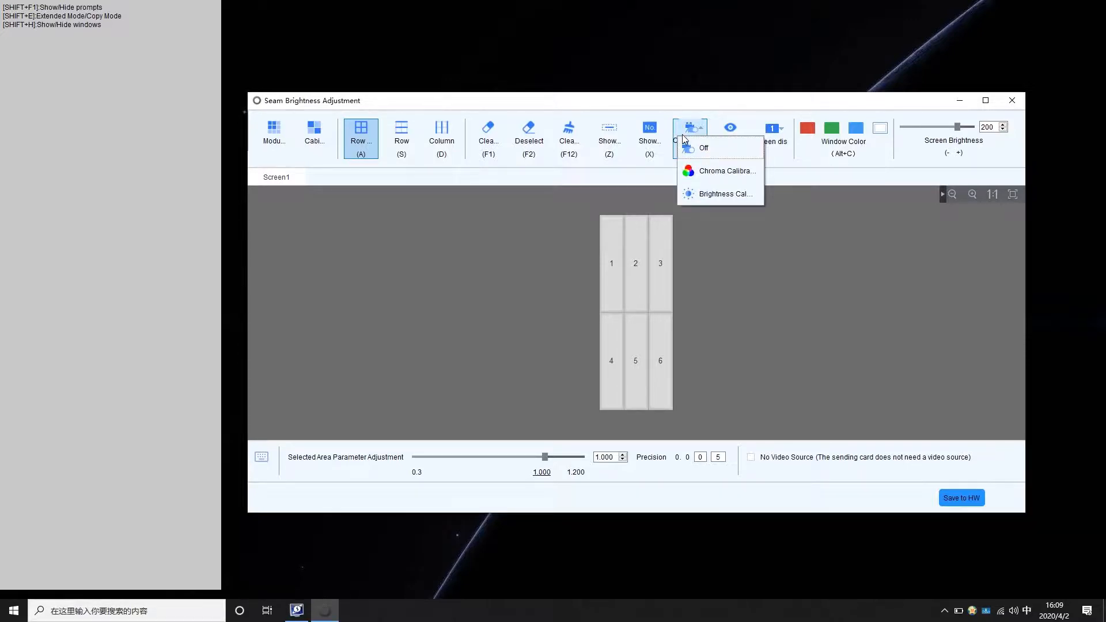
click(704, 173)
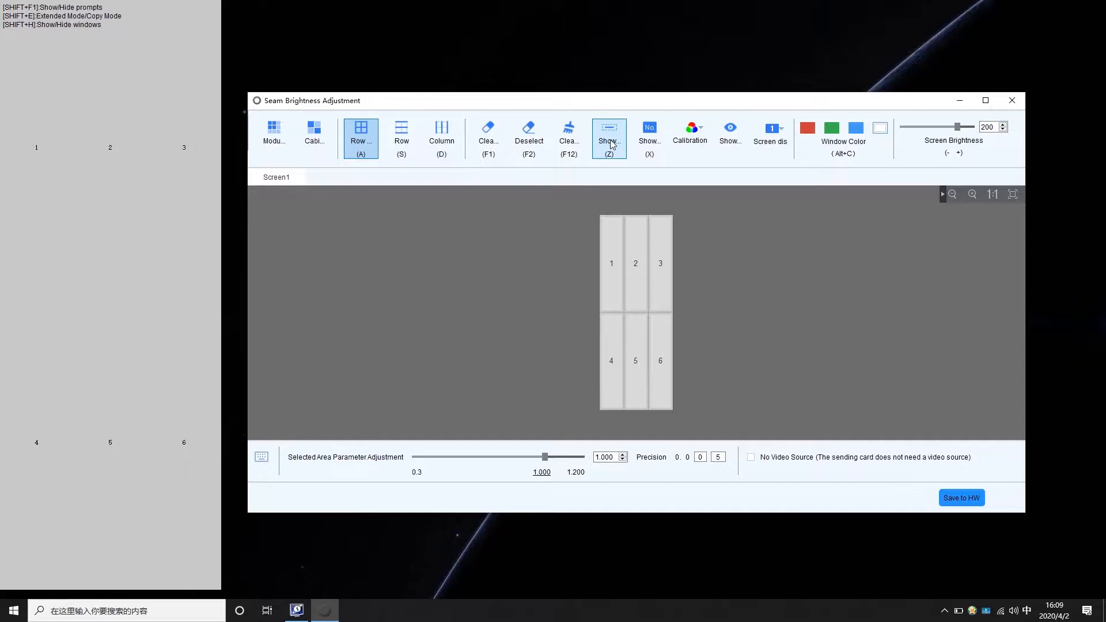
Switch to Column selection, pick the seam between cabinets 2 and 3, and raise it to 1.040.
click(445, 144)
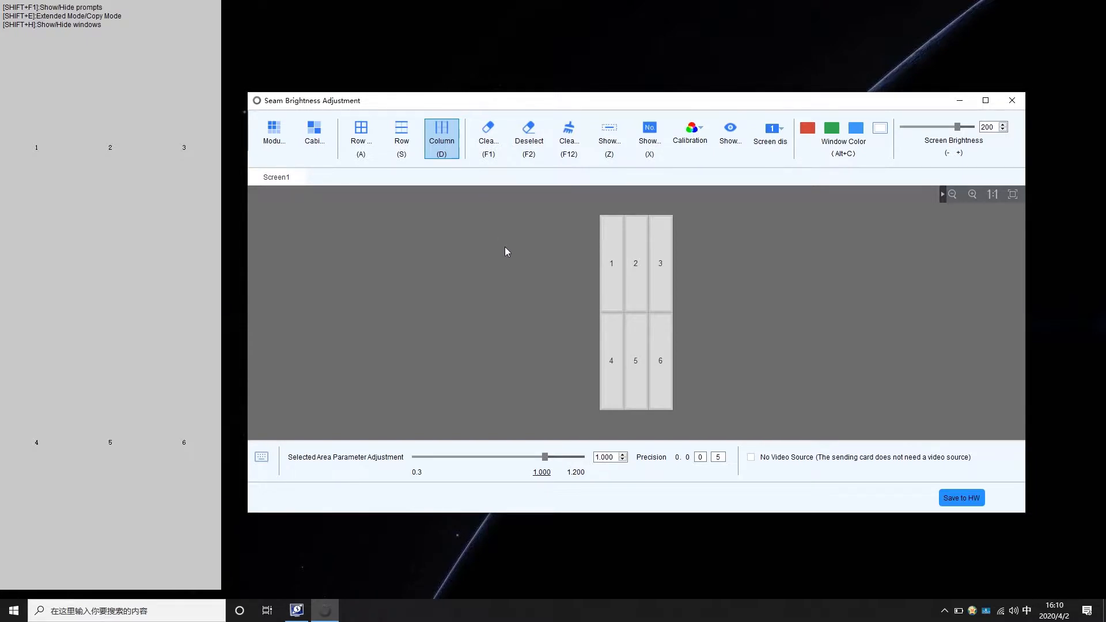
click(625, 252)
key(Right)
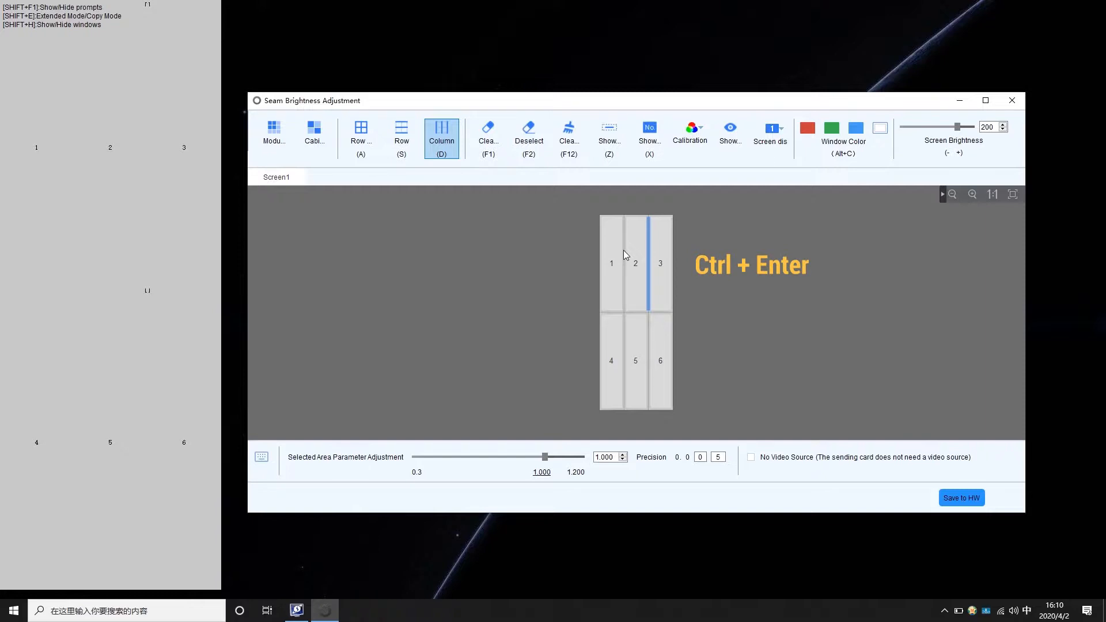
key(ctrl+Right)
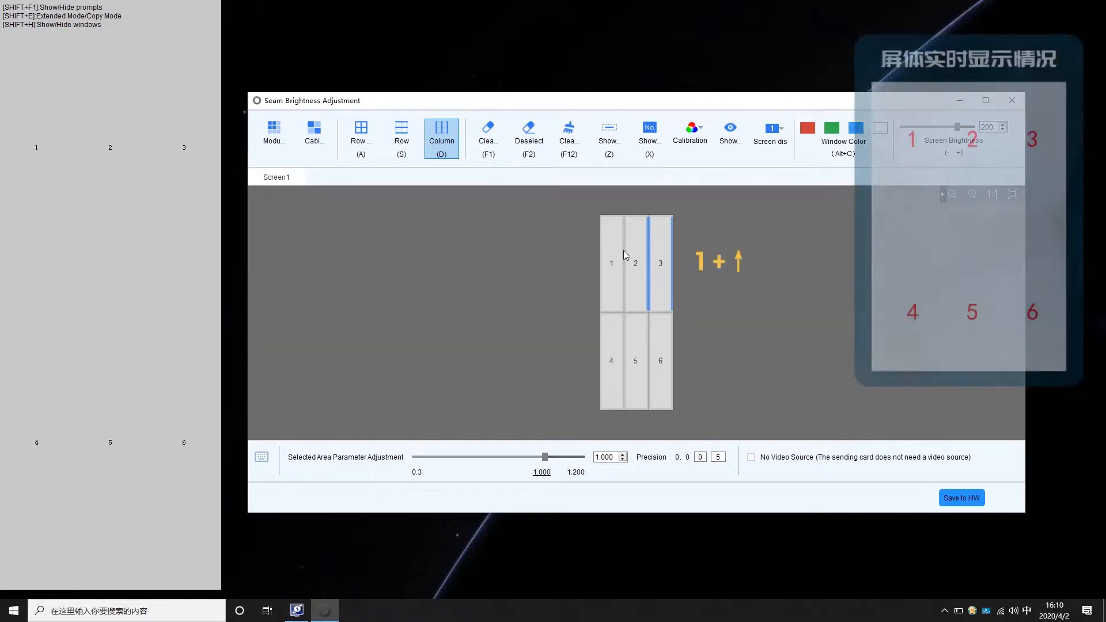
key(1+Up)
key(1+Up)
key(1+Up)
key(1+Up)
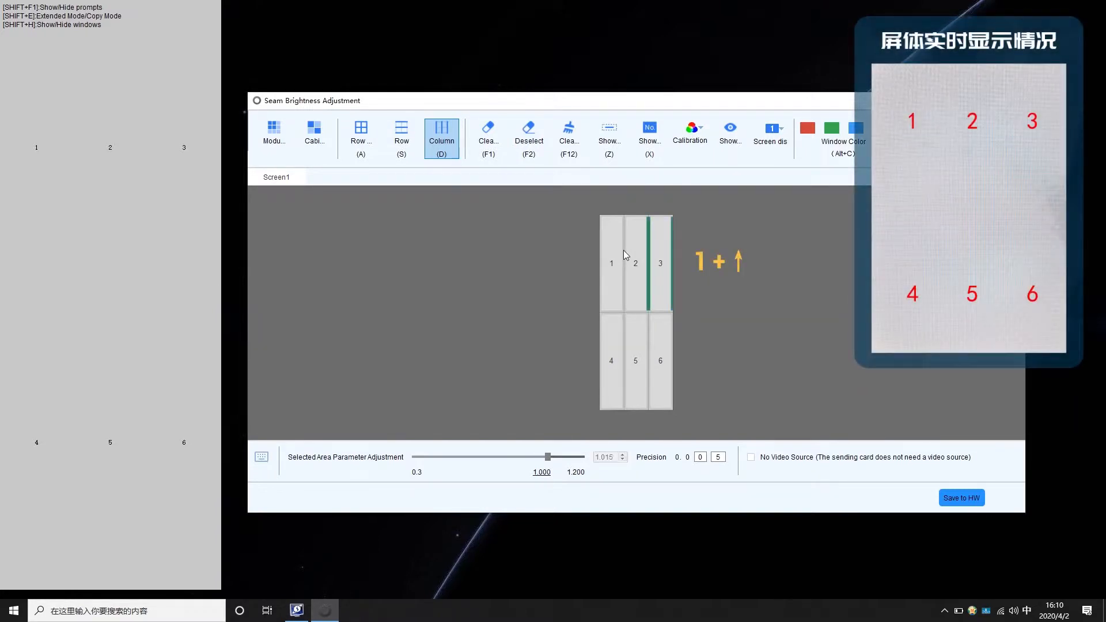
key(1+Up)
key(1+Up)
key(1+Up)
key(1+Up)
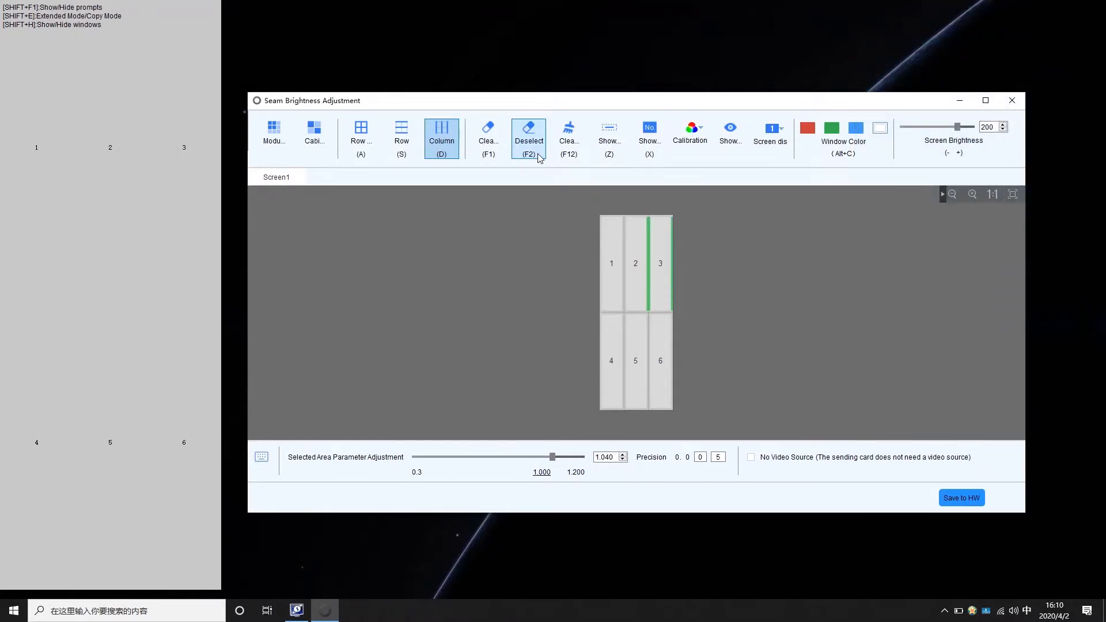
click(624, 243)
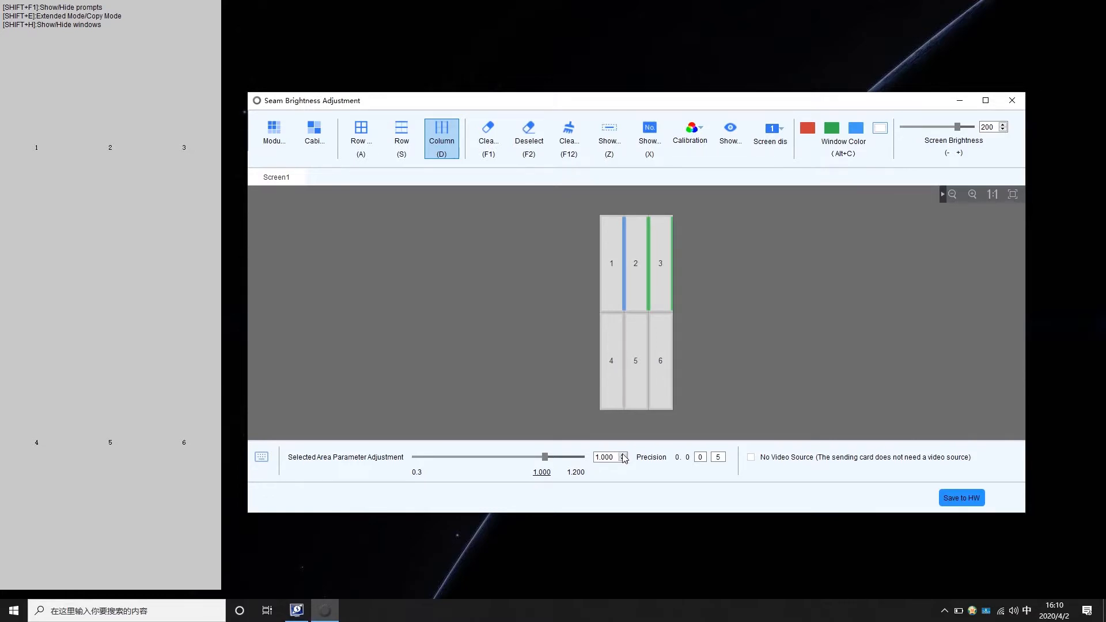
Write the column seam brightness adjustments to the LED hardware, confirming the Tip and success prompts.
click(971, 498)
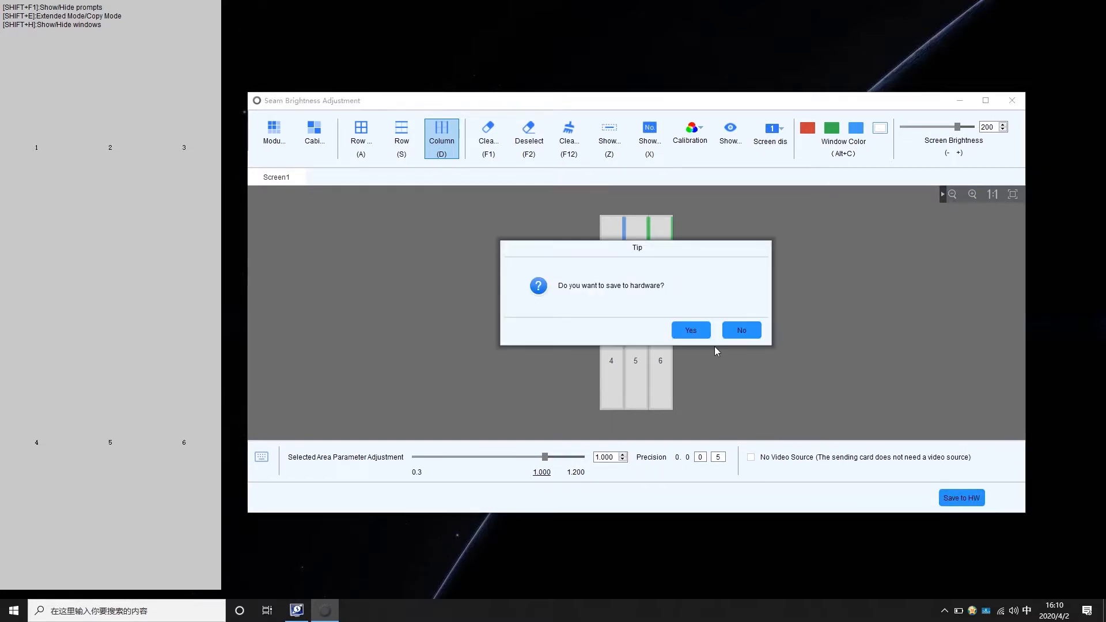
click(707, 333)
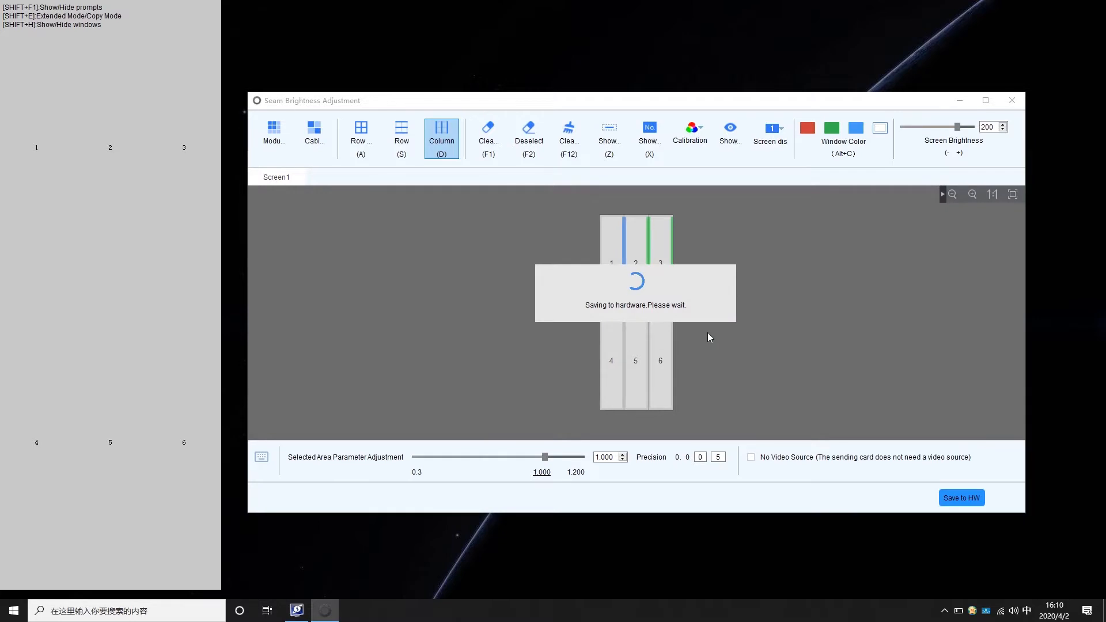
click(731, 334)
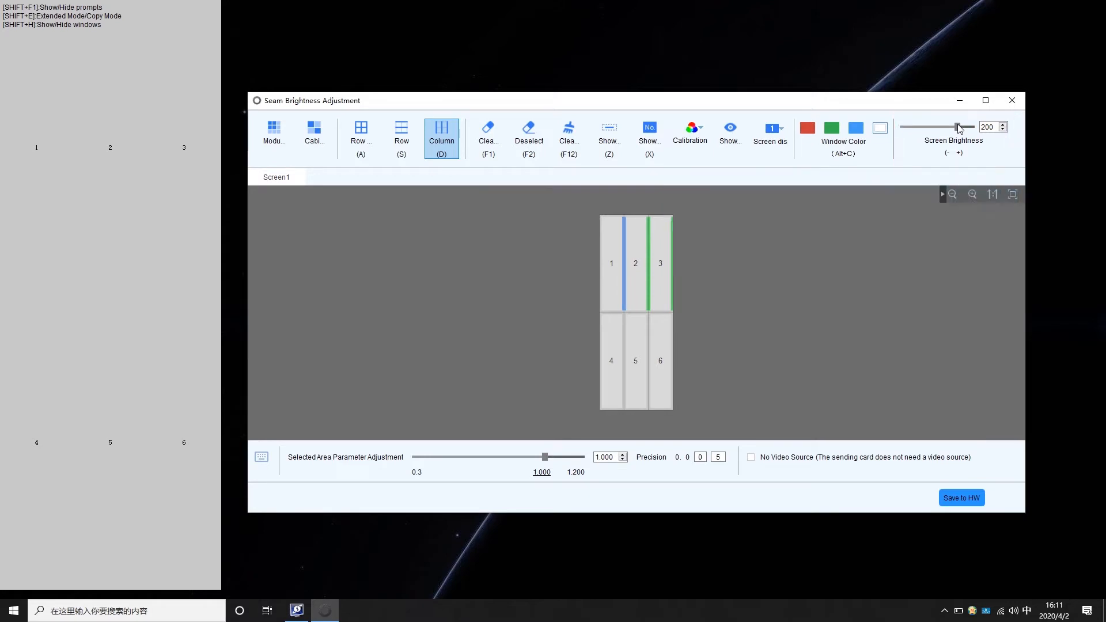
click(721, 136)
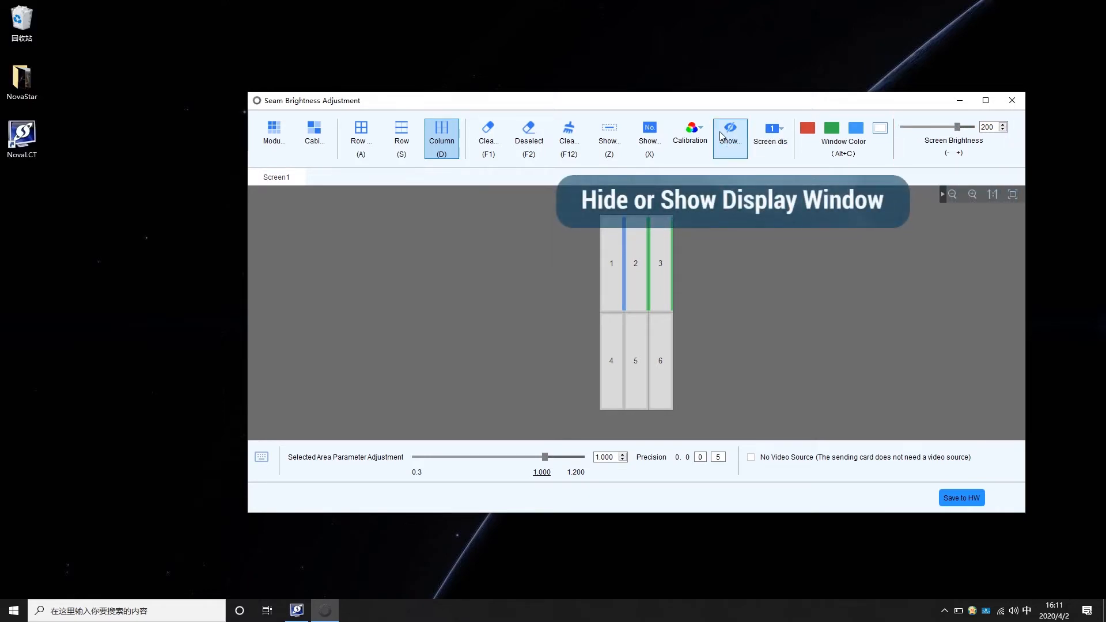
click(722, 135)
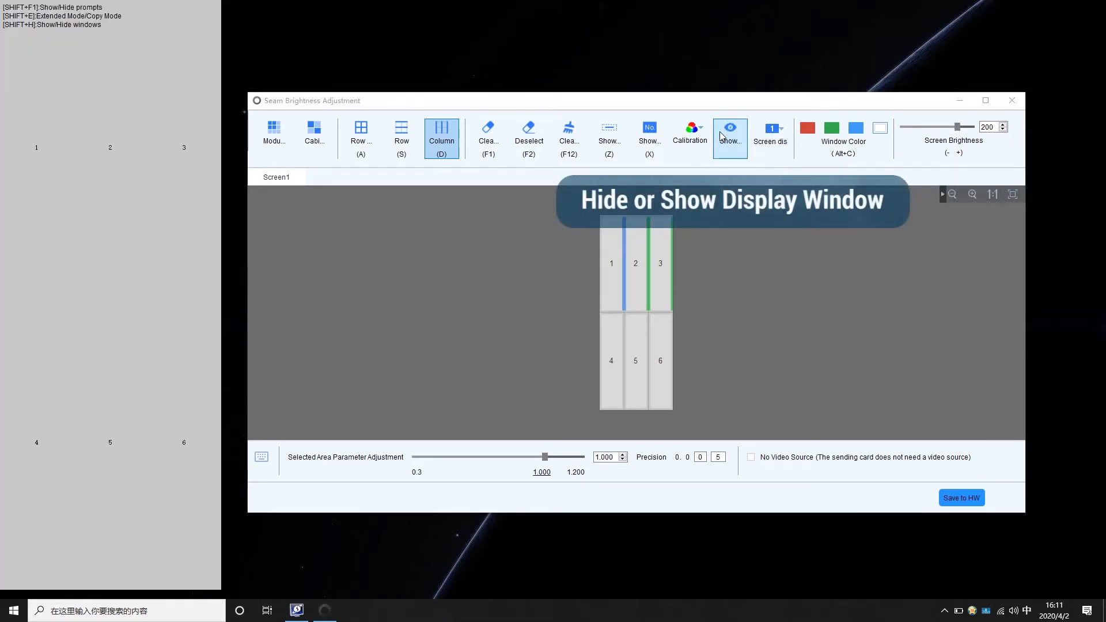